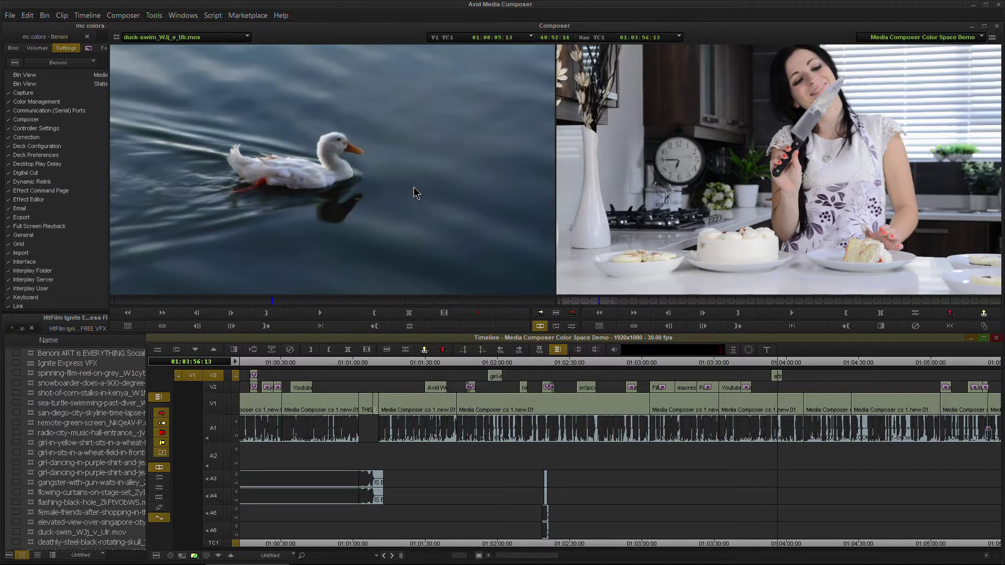
Enable Show Source/Record colors in Composer in the project's Interface settings and apply the change
left_click(93, 27)
left_click(154, 15)
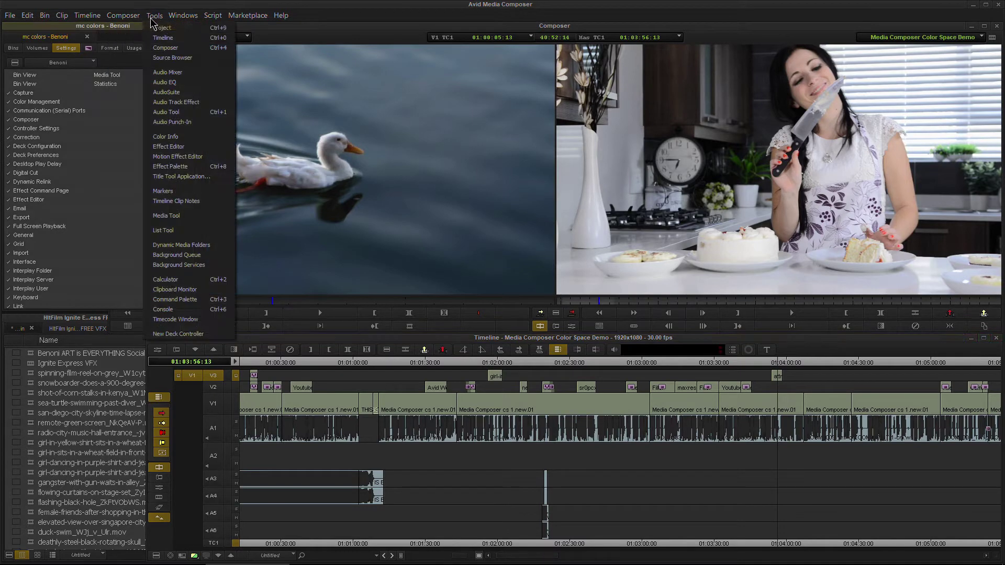
left_click(100, 26)
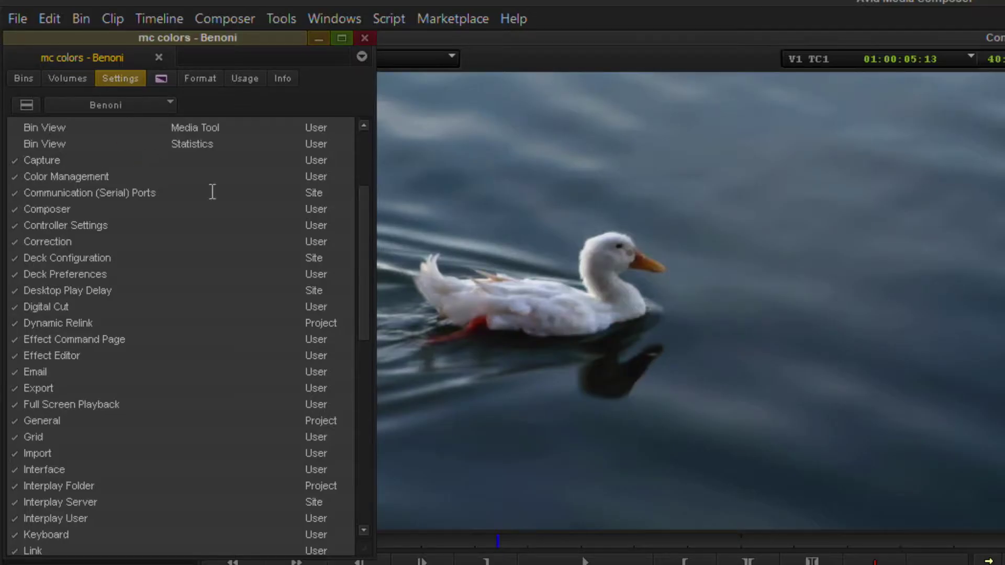
left_click(71, 476)
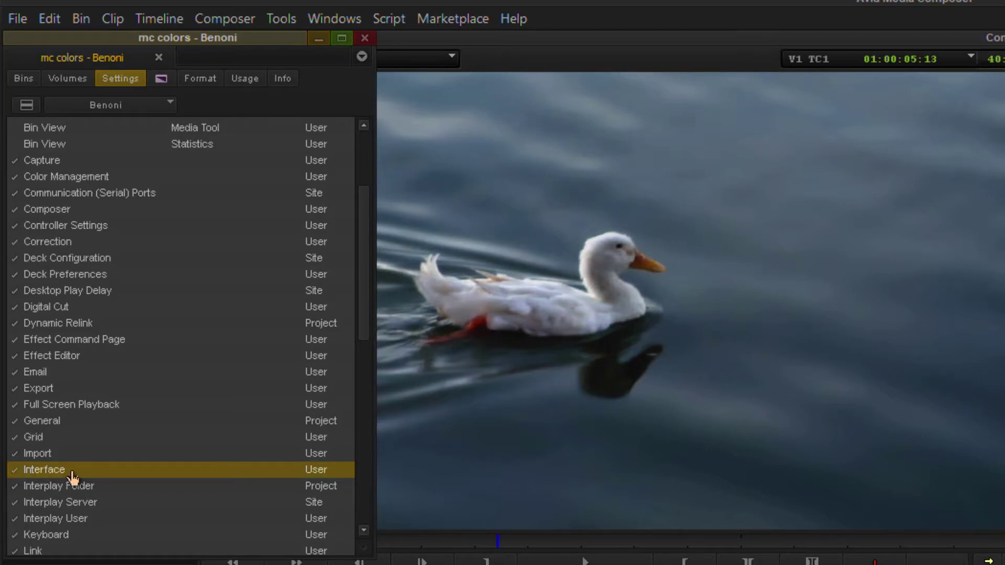
double_click(72, 478)
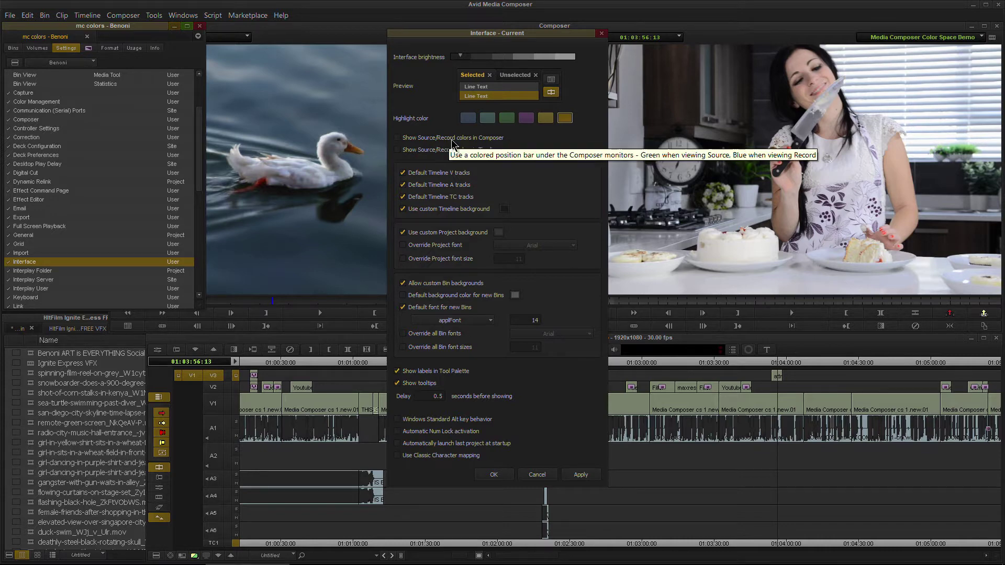
left_click(397, 138)
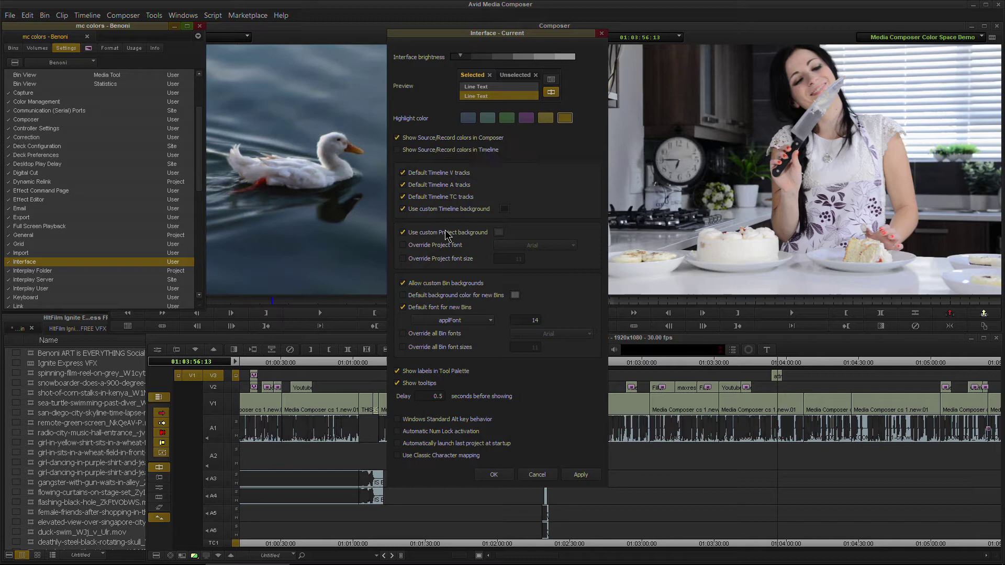
left_click(578, 474)
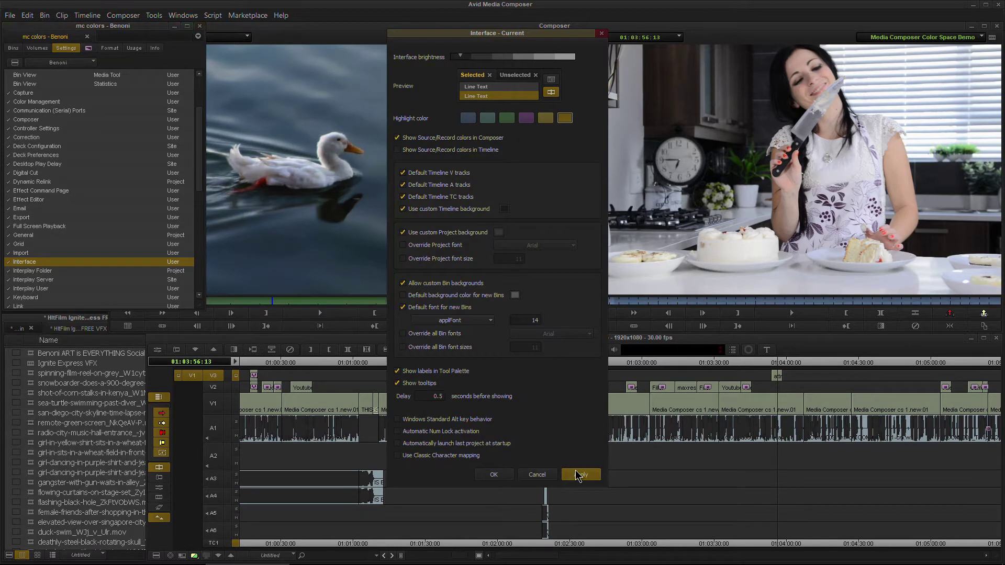
left_click(494, 475)
Scrub the duck clip in the source monitor to examine the coloured position bars under both Composer monitors
left_click_drag(275, 302, 375, 134)
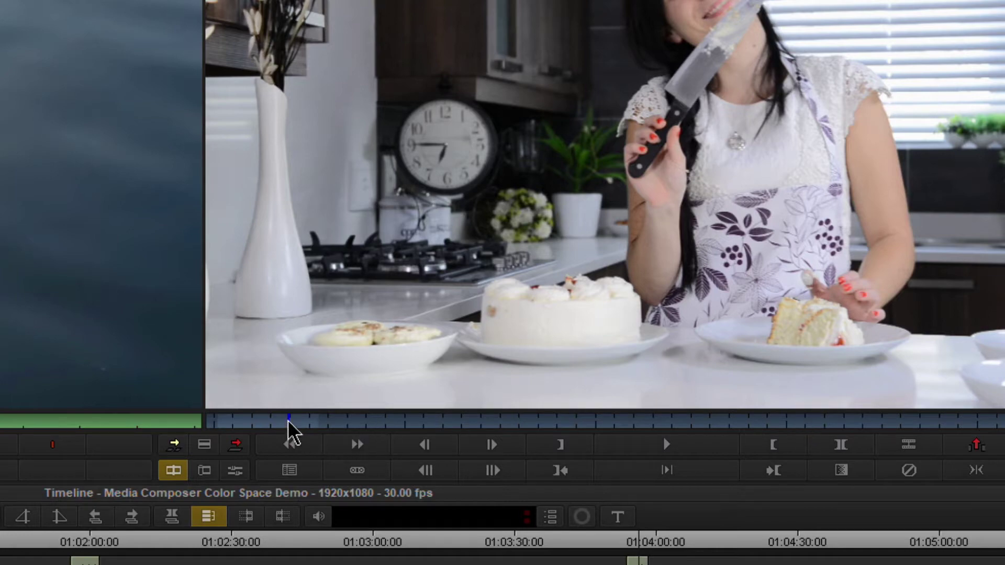
mouse_move(288, 422)
left_mouse_down()
mouse_move(273, 425)
mouse_move(310, 429)
mouse_move(295, 430)
left_mouse_up()
left_click_drag(650, 541, 641, 540)
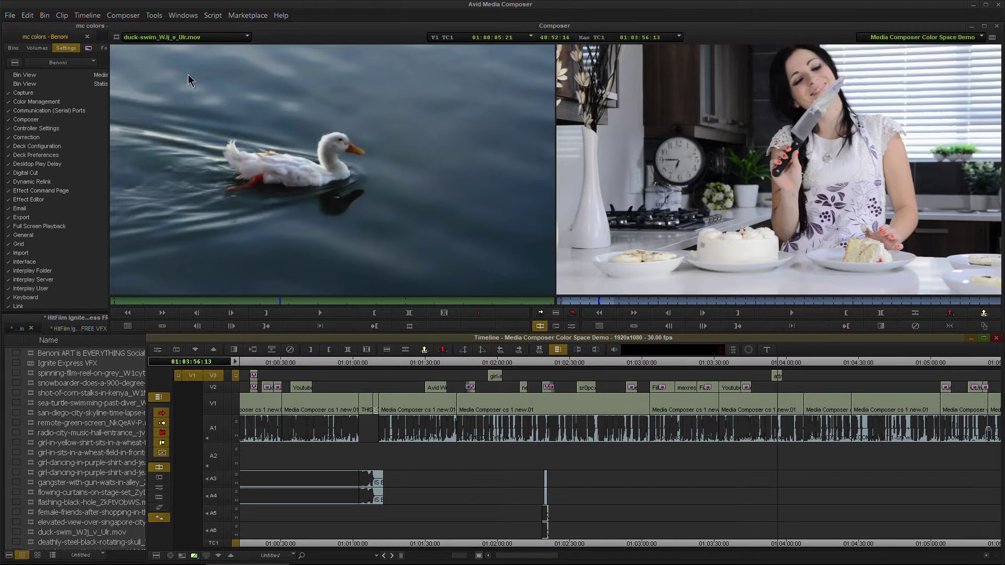
left_click(183, 15)
left_click(183, 15)
left_click(183, 15)
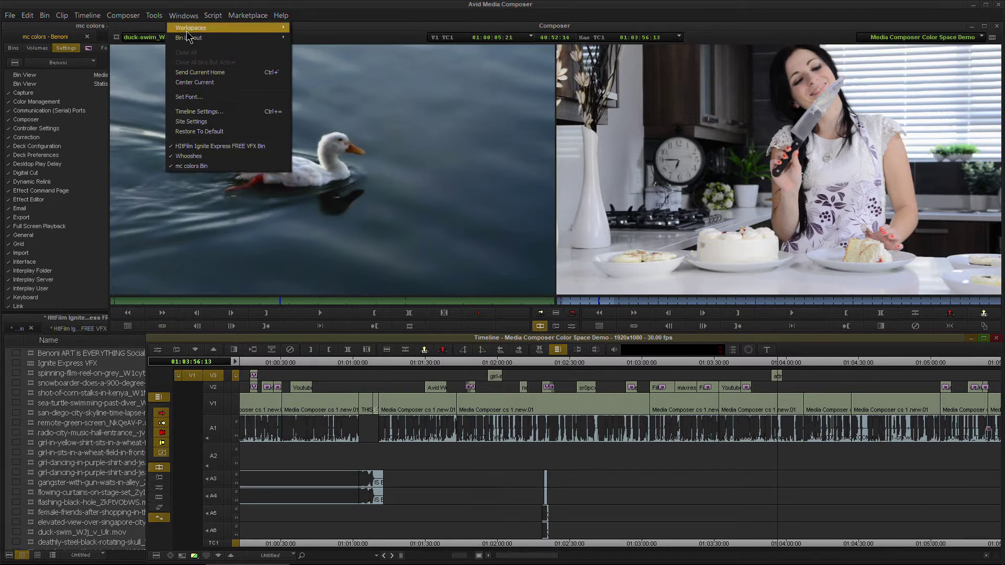
mouse_move(233, 31)
left_click(470, 233)
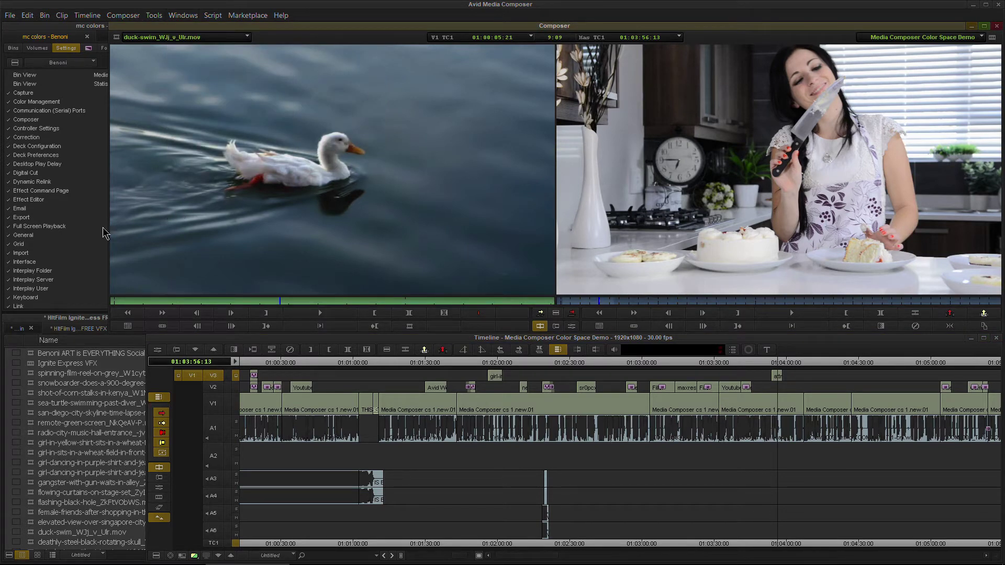
Examine the Show Source/Record colors in Timeline option in the Interface settings and close the dialog
left_click(25, 263)
double_click(33, 263)
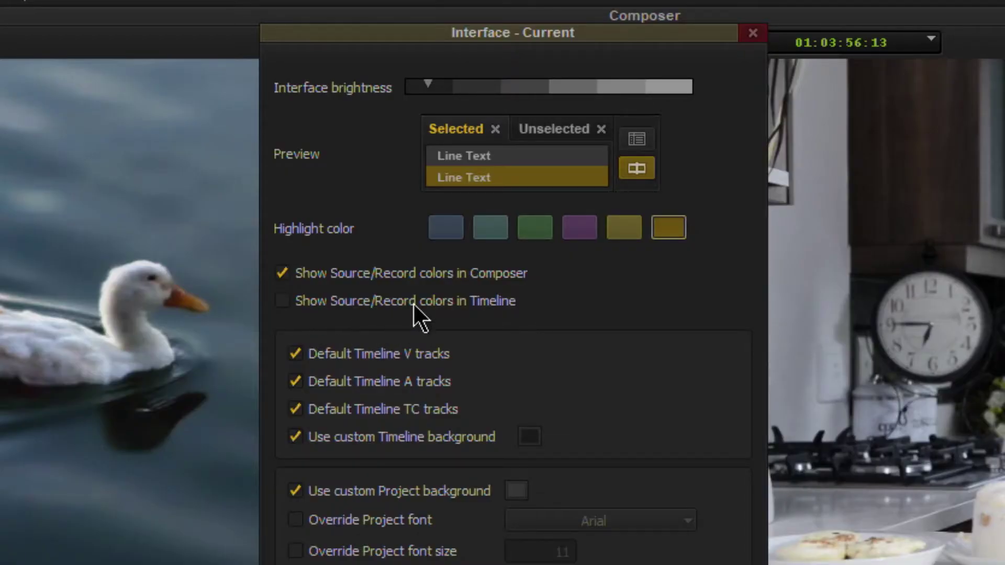
mouse_move(413, 303)
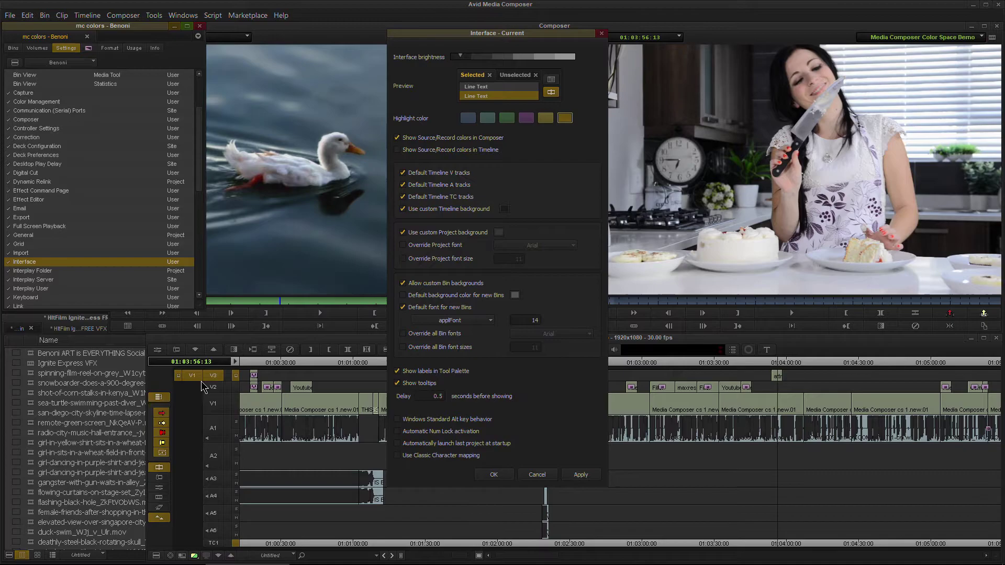
left_click(492, 475)
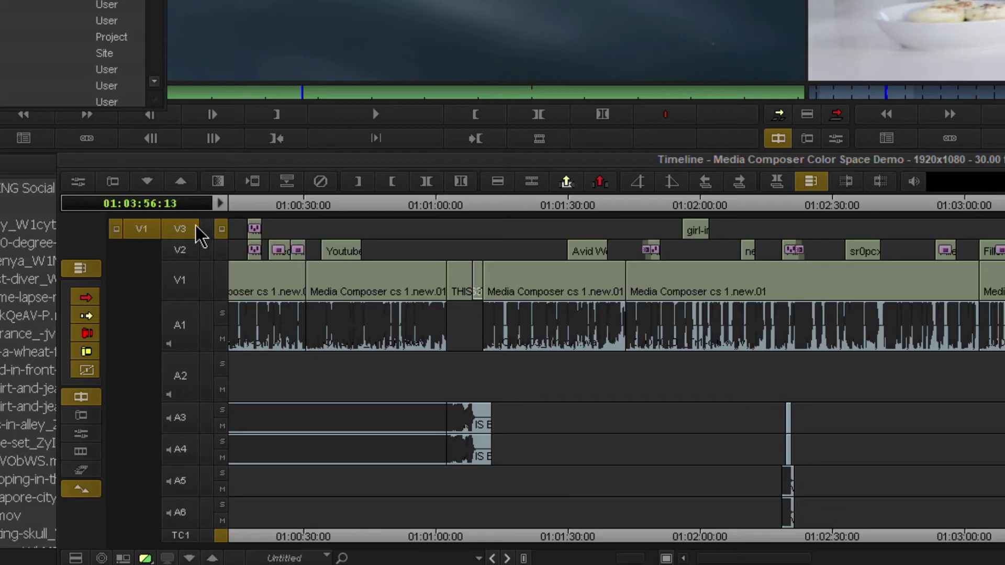
Enable record tracks V2, V1 and A1 to A4, and patch source V1 to record track V1
left_click(213, 389)
left_click_drag(183, 301, 157, 531)
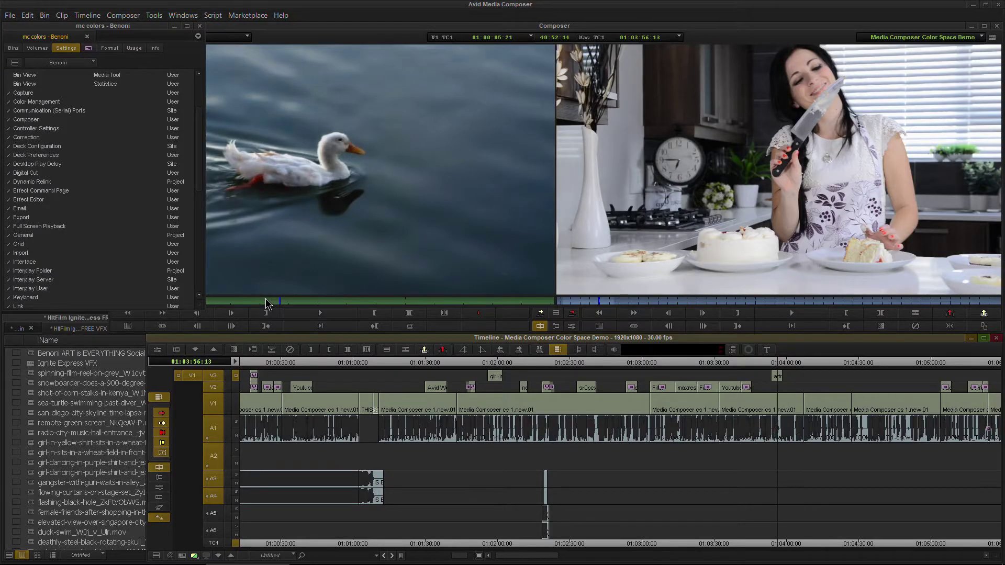
mouse_move(265, 300)
left_mouse_down()
mouse_move(228, 302)
mouse_move(248, 293)
left_mouse_up()
left_click(190, 390)
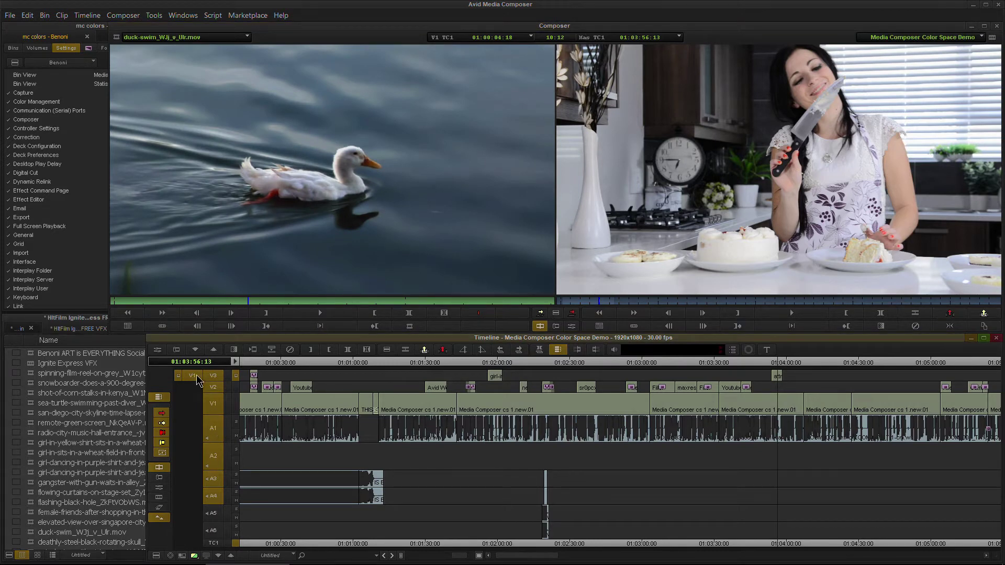
left_click_drag(194, 375, 197, 416)
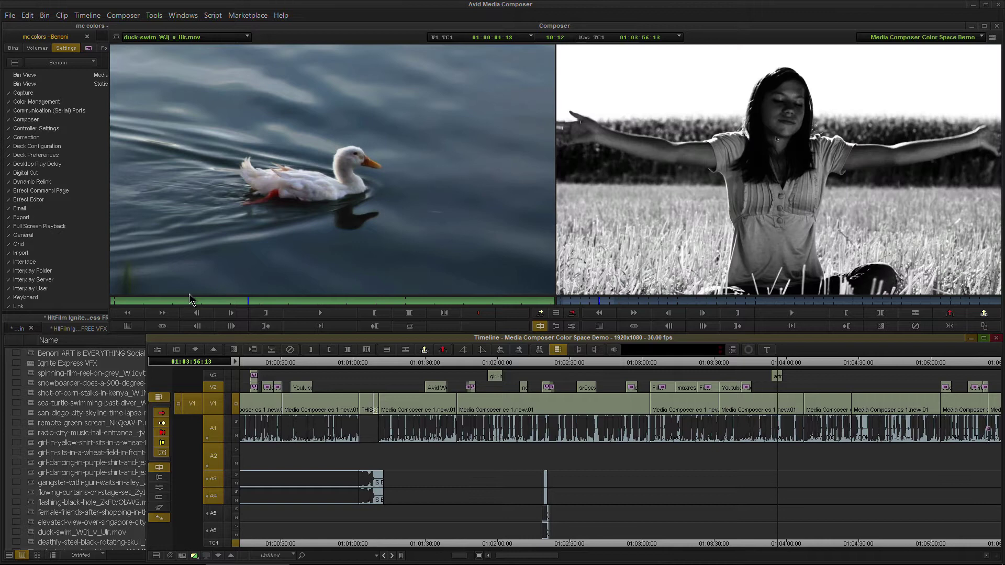
mouse_move(225, 304)
left_mouse_down()
mouse_move(214, 304)
mouse_move(237, 304)
left_mouse_up()
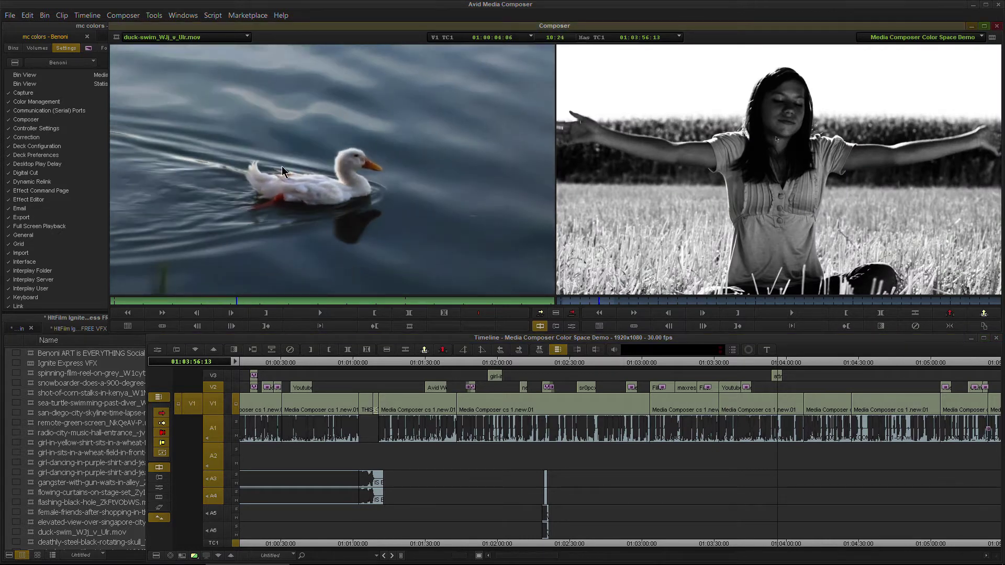
Enable Show Source/Record colors in Timeline in the Interface settings and apply the change
double_click(24, 262)
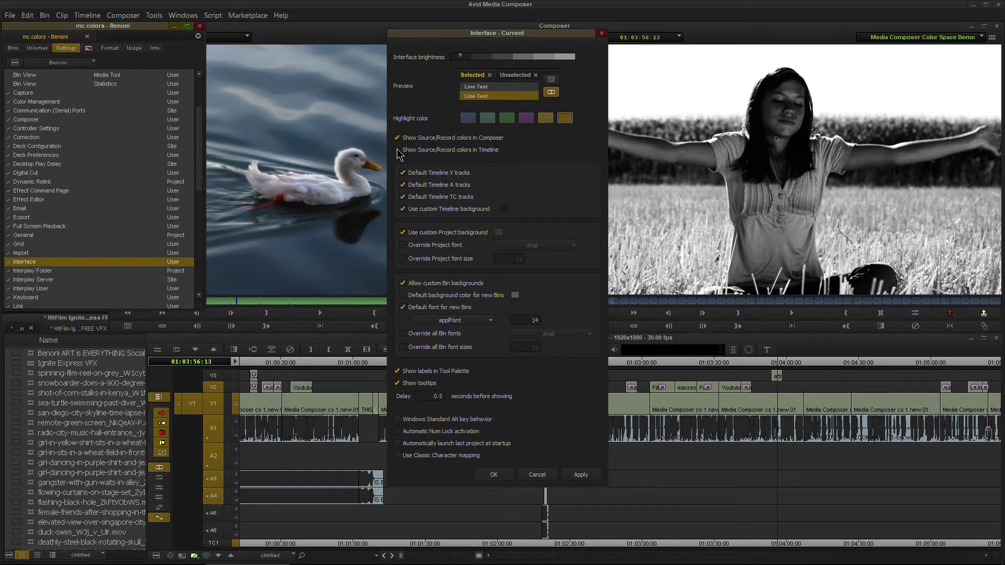
left_click(581, 475)
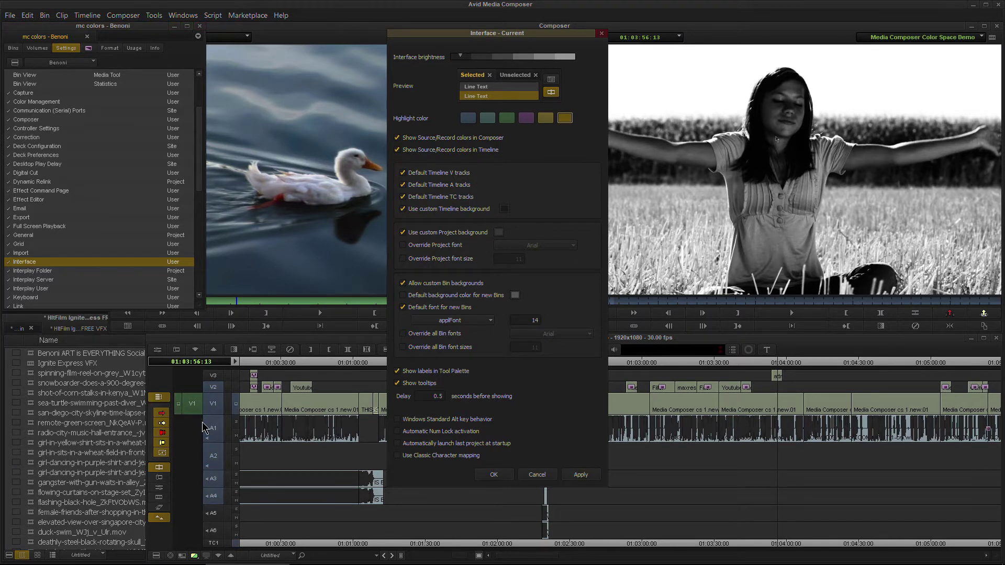
left_click(494, 474)
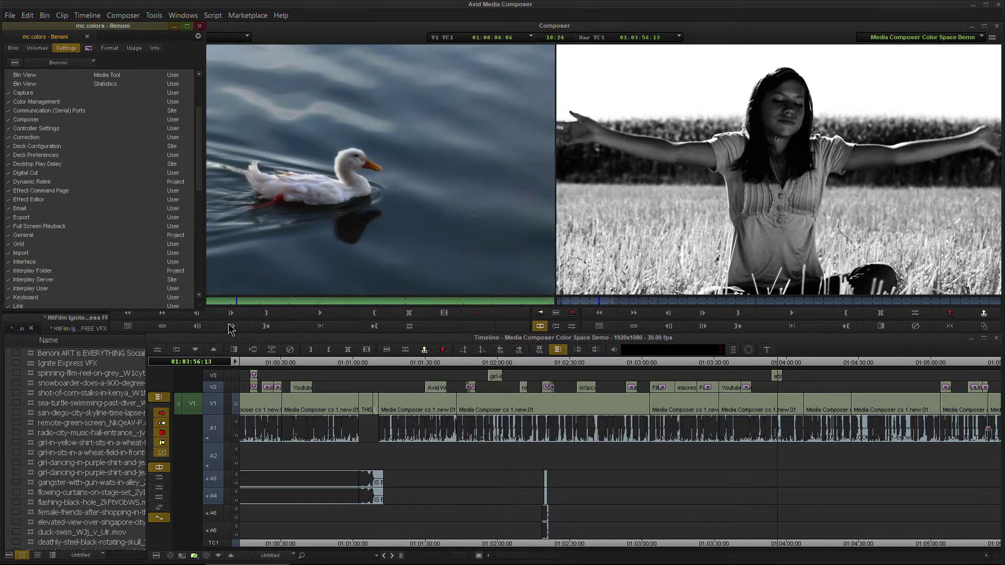
Park the source duck clip at 01:00:03:19 and the sequence at 01:04:43:22
left_click_drag(232, 304, 220, 303)
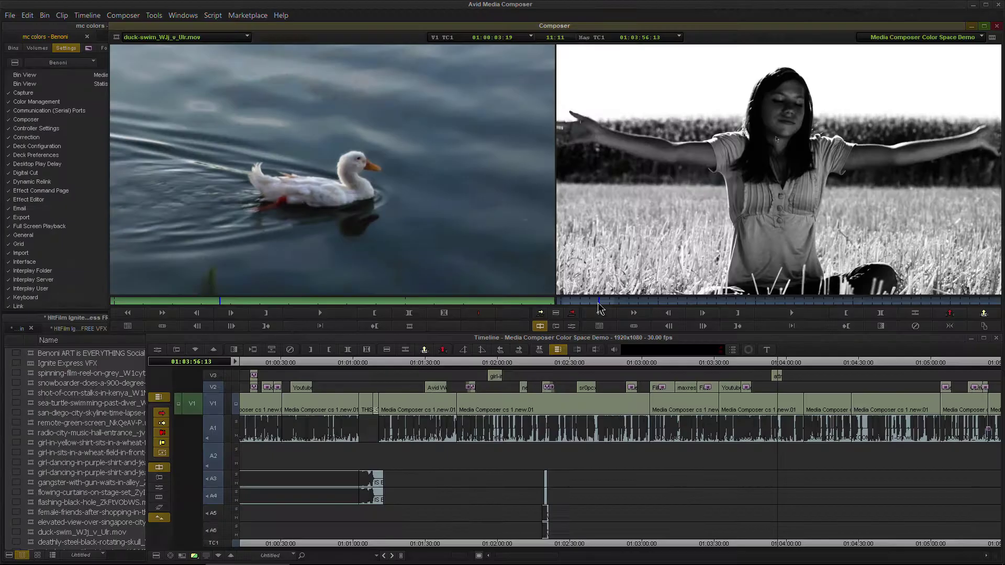
mouse_move(598, 303)
left_mouse_down()
mouse_move(660, 302)
mouse_move(607, 308)
left_mouse_up()
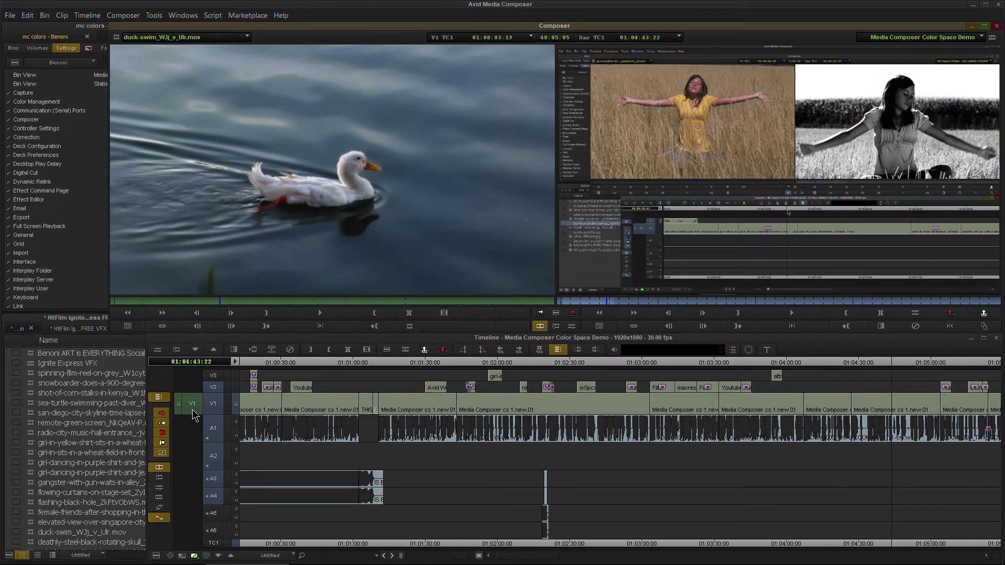
Patch source V1 to record track V3 and disable record tracks V2 and A1 to A4
left_click_drag(193, 411, 193, 375)
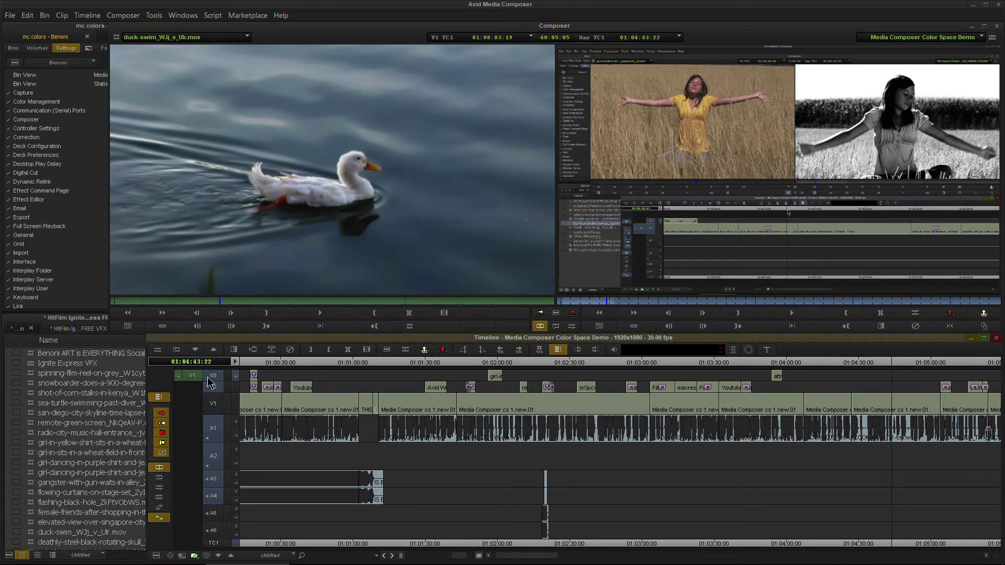
left_click(212, 456)
left_click(213, 479)
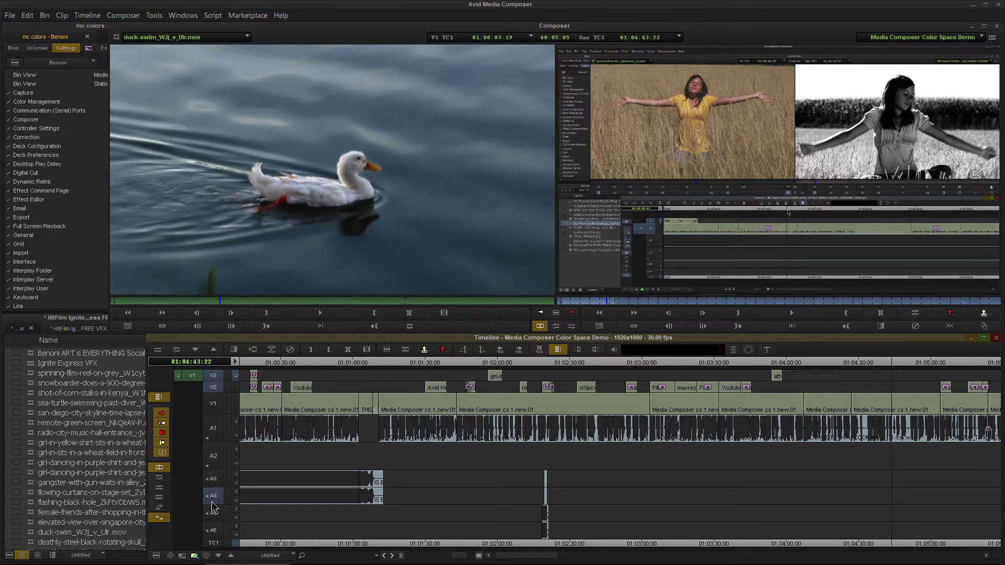
left_click(212, 496)
left_click(213, 387)
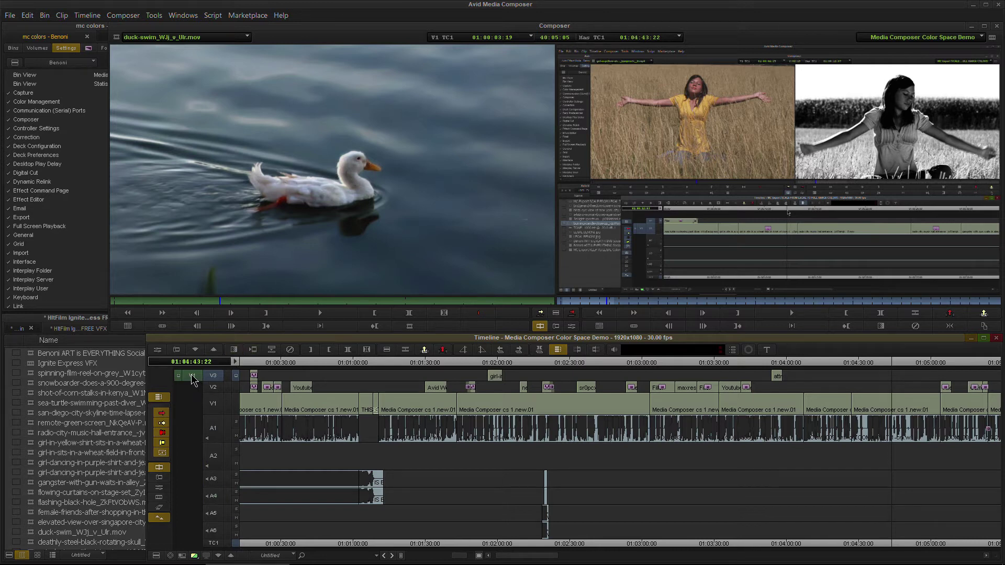
Overwrite the duck clip onto V3 at 01:04:43:22 and park the sequence at 01:03:55:23
left_click(571, 313)
left_click(903, 363)
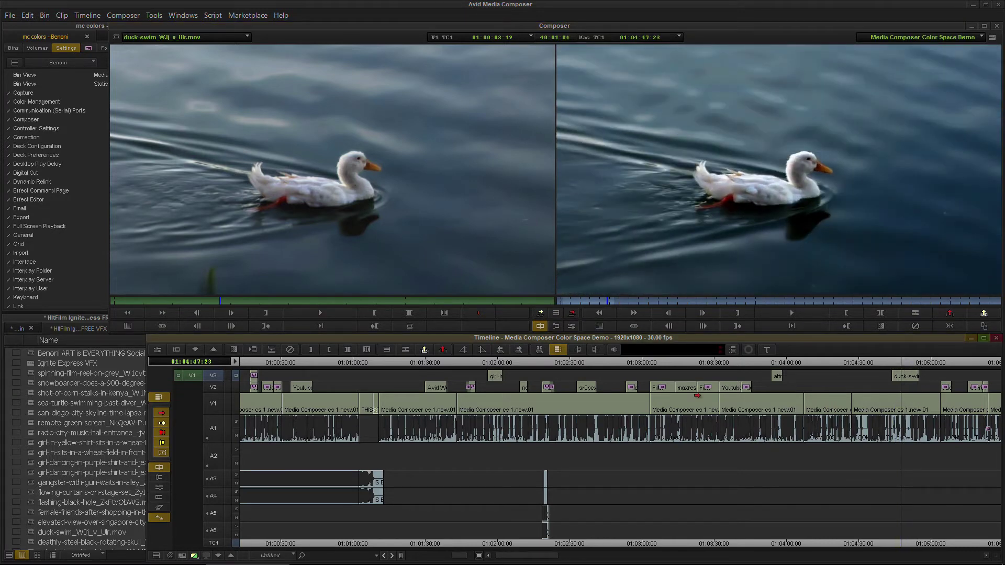
left_click(776, 363)
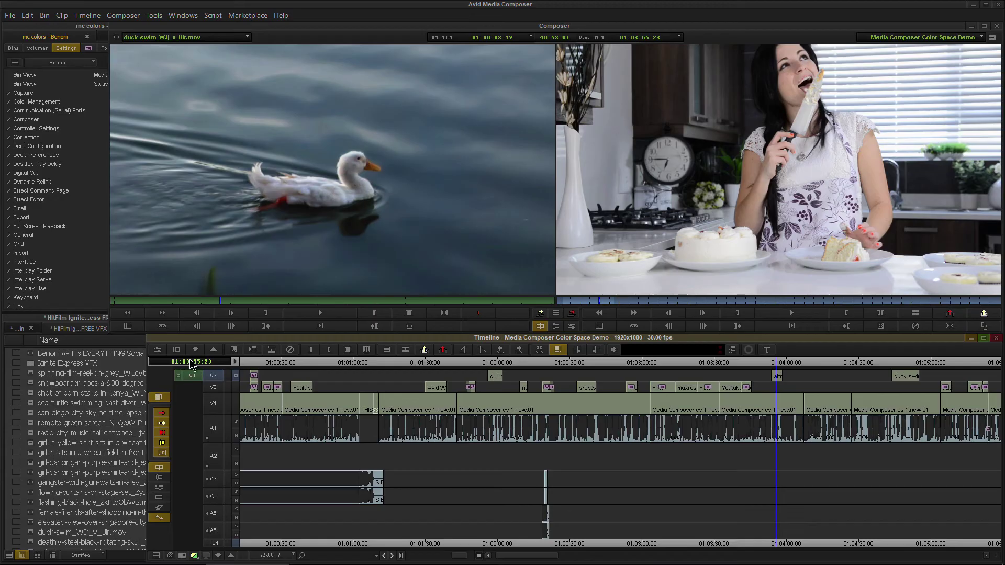
Load the radio-city-music-hall-entrance clip from the bin into the source monitor
left_click(42, 503)
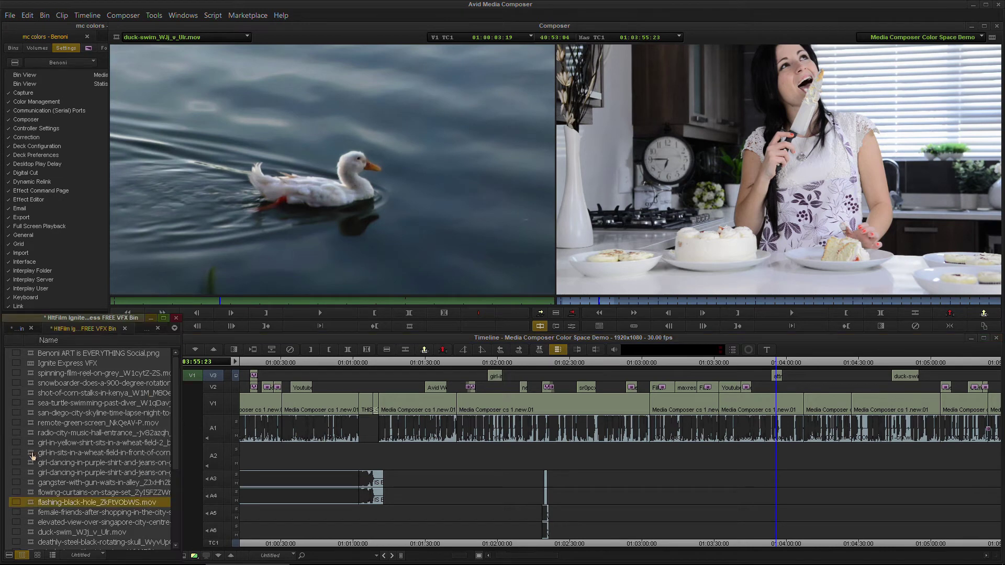
scroll(59, 456, "down", 4)
scroll(51, 488, "up", 4)
double_click(31, 434)
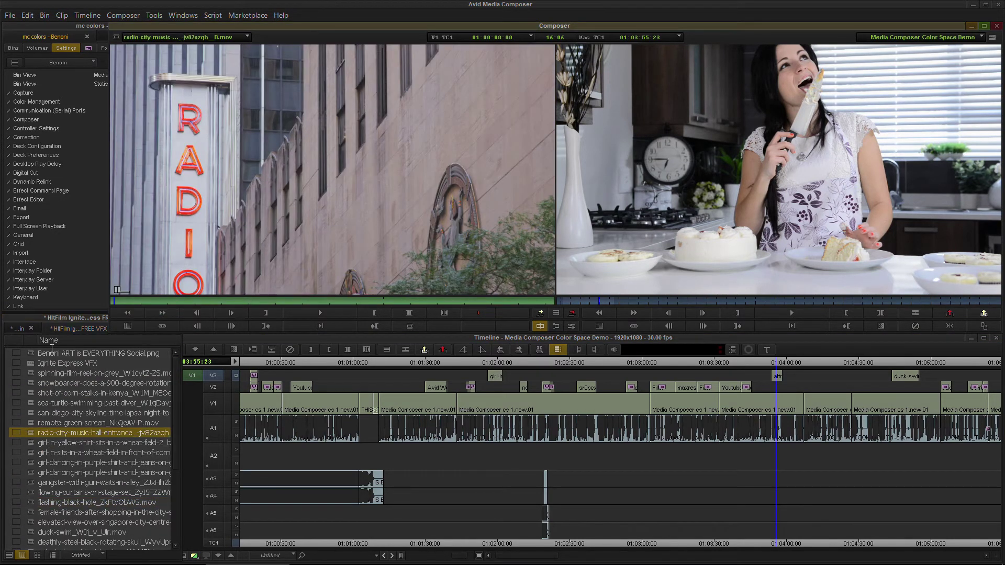
Load alert_08_ascending.wav from the mc colors bin into the source monitor and scrub partway through it
left_click(17, 329)
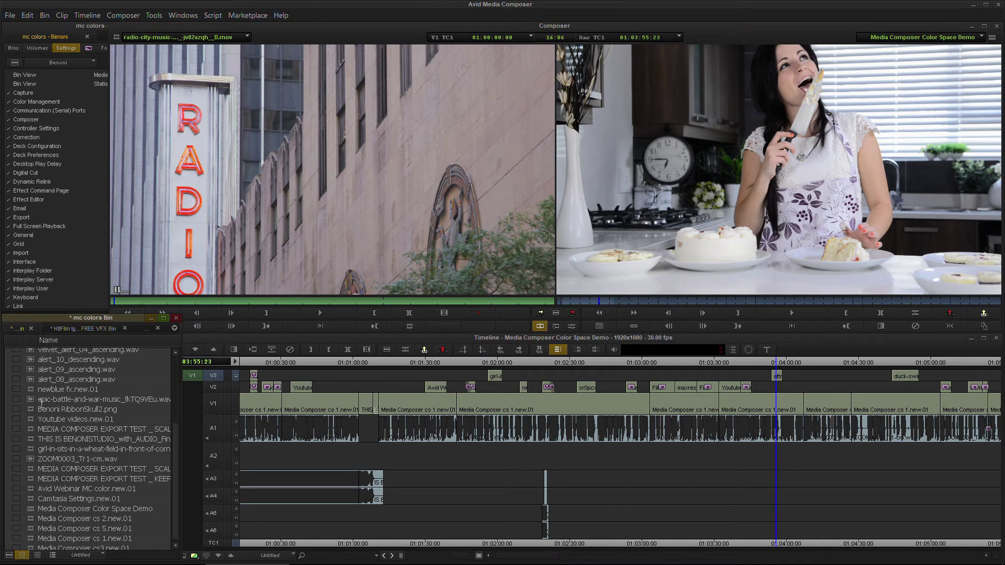
scroll(40, 402, "up", 2)
double_click(32, 423)
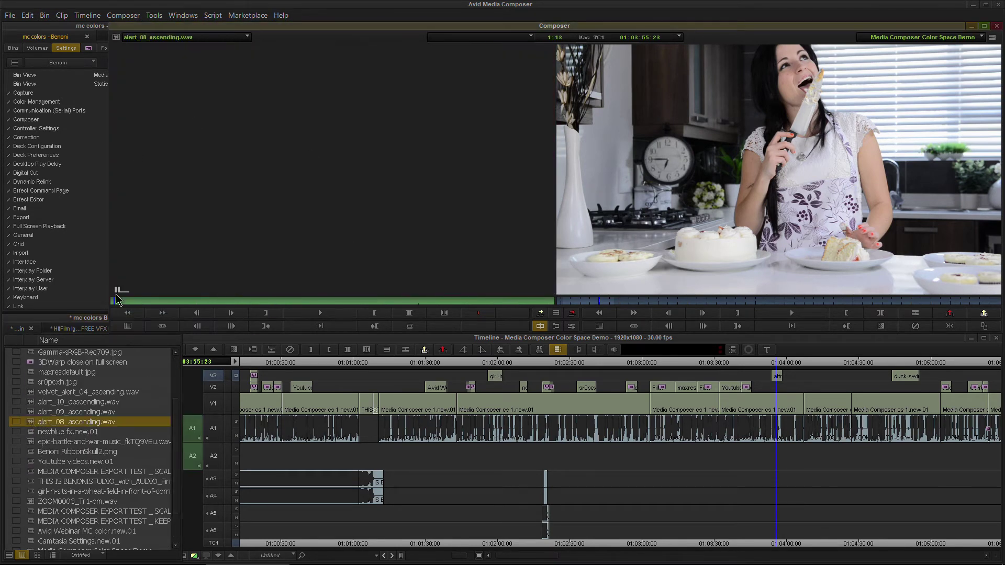
left_click_drag(120, 300, 210, 305)
Patch source A1 to record track A5 and source A2 to A6, and disable record track V3
left_click_drag(180, 419, 146, 419)
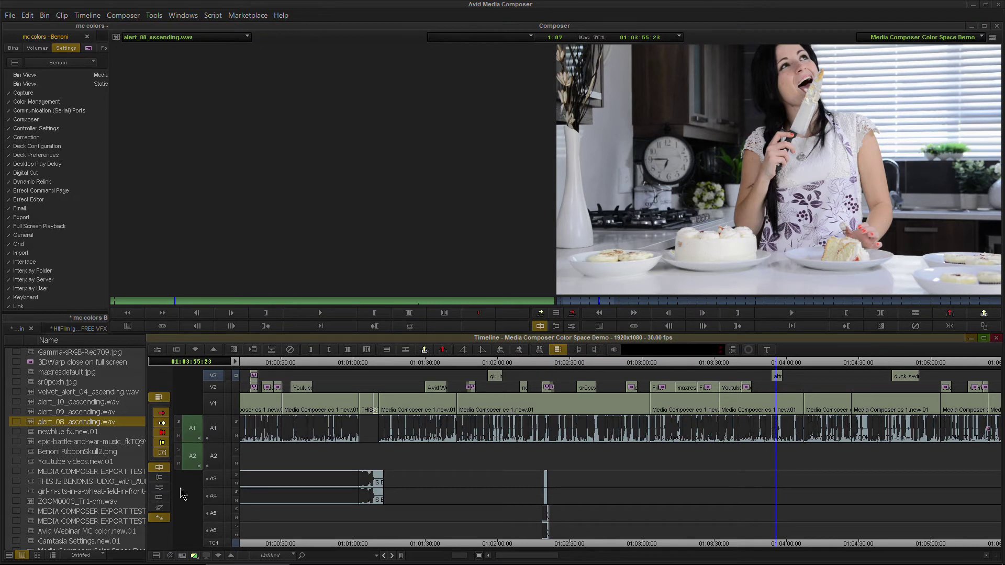
left_click_drag(193, 429, 209, 515)
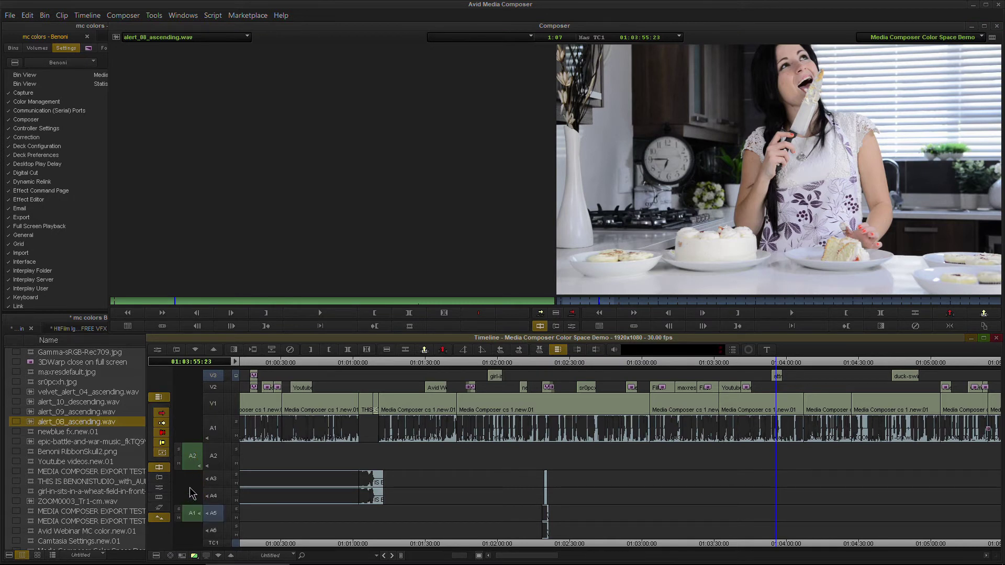
left_click_drag(192, 459, 212, 533)
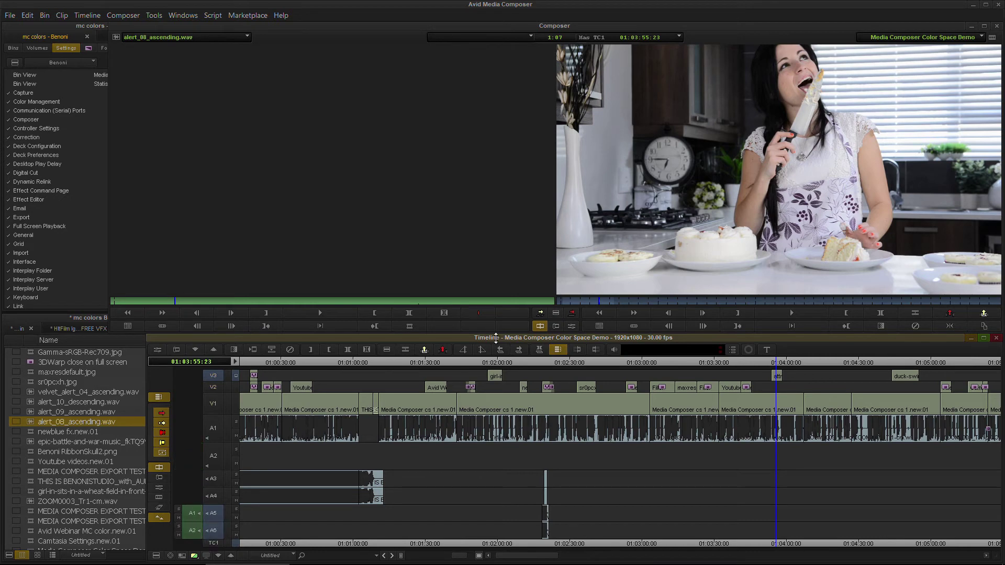
left_click(216, 375)
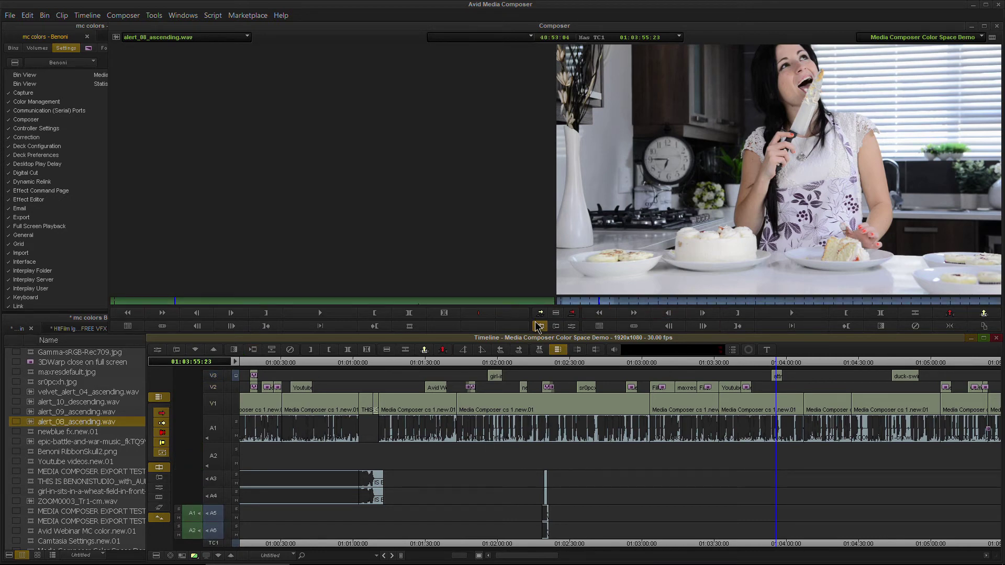
Overwrite the alert audio clip onto A5 and A6 at 01:03:55:23 and park the sequence at 01:03:56:13
left_click(571, 313)
left_click_drag(780, 364, 778, 361)
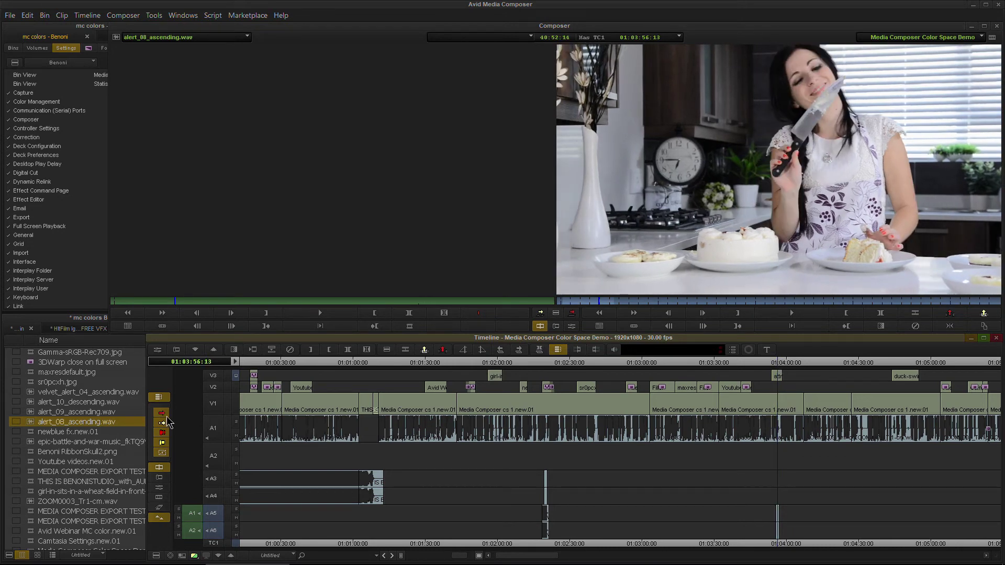
Load Youtube videos.new.01 into the source monitor and switch to the HitFilm FREE VFX bin
double_click(32, 463)
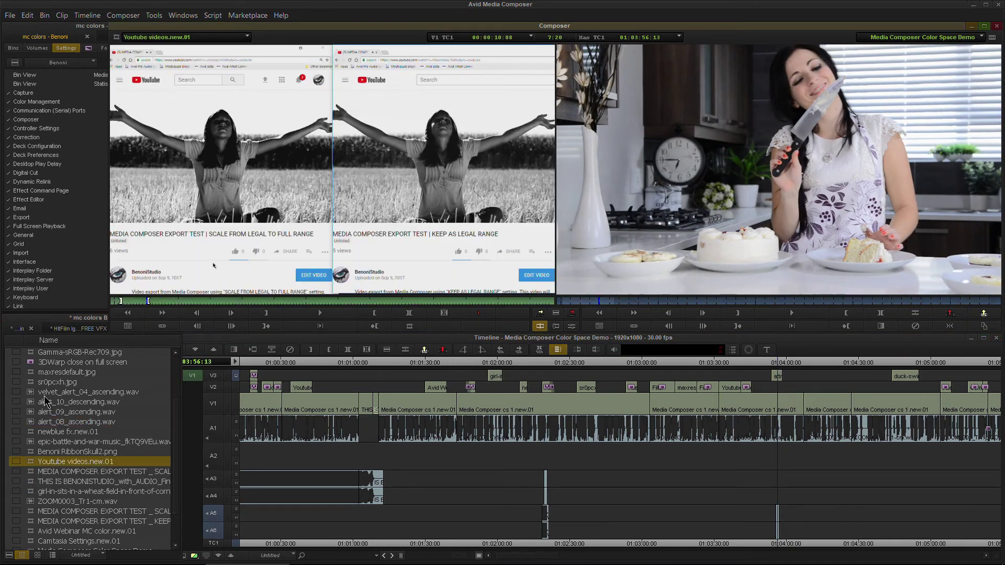
left_click(53, 330)
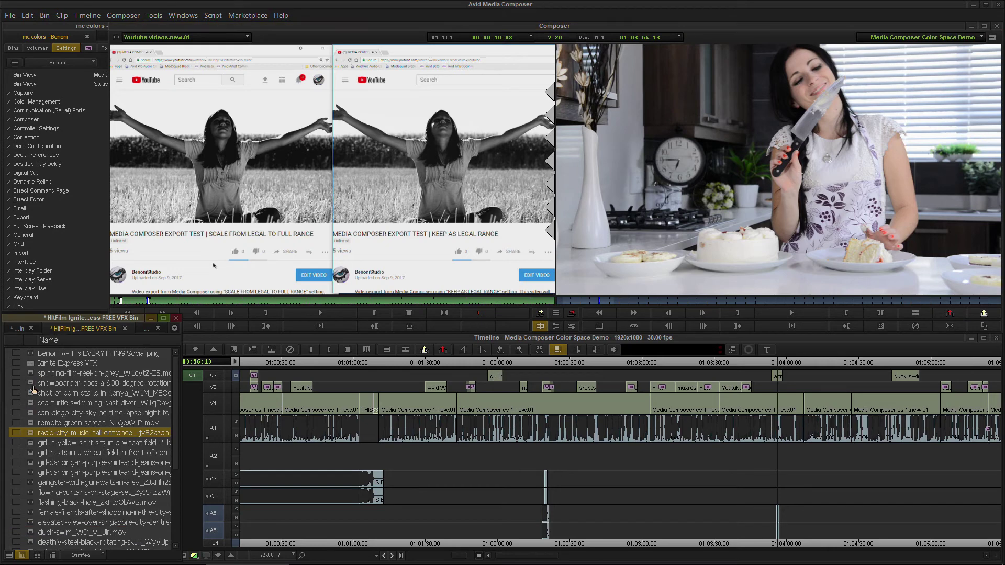
Load the sea-turtle-swimming-past-diver clip into the source monitor, park it at 01:00:06:12, and narrow the bin window
double_click(32, 403)
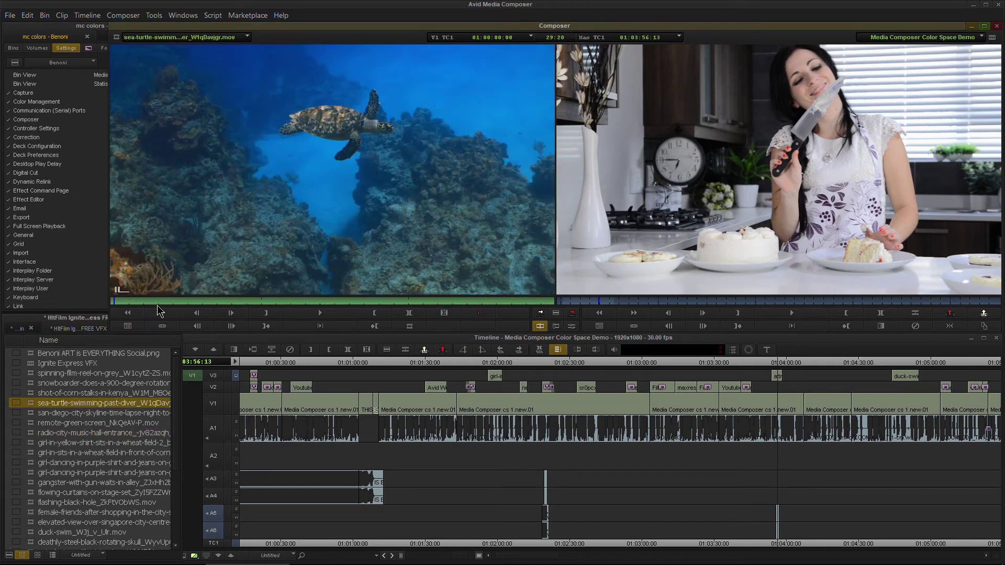
left_click_drag(158, 303, 208, 302)
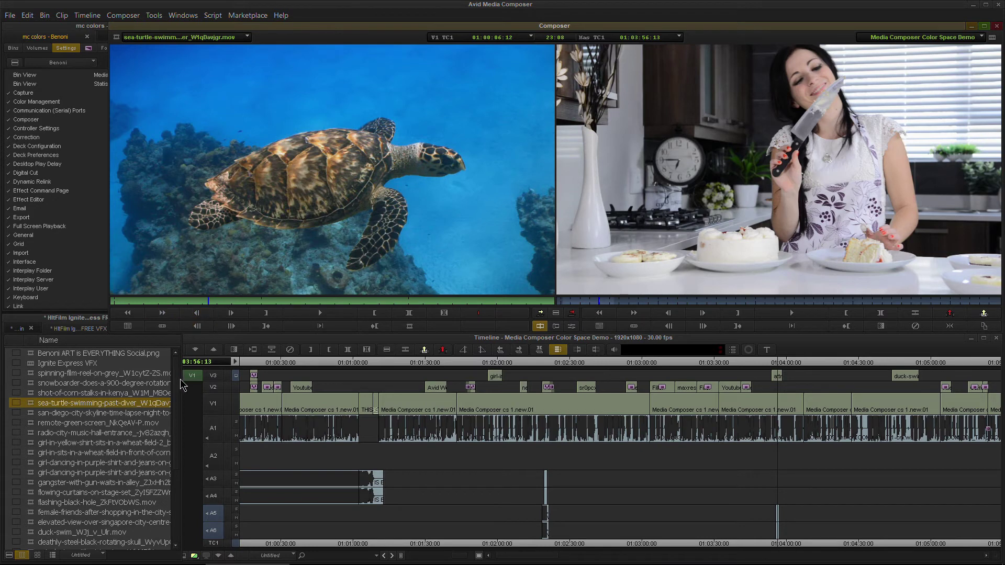
left_click_drag(178, 379, 143, 379)
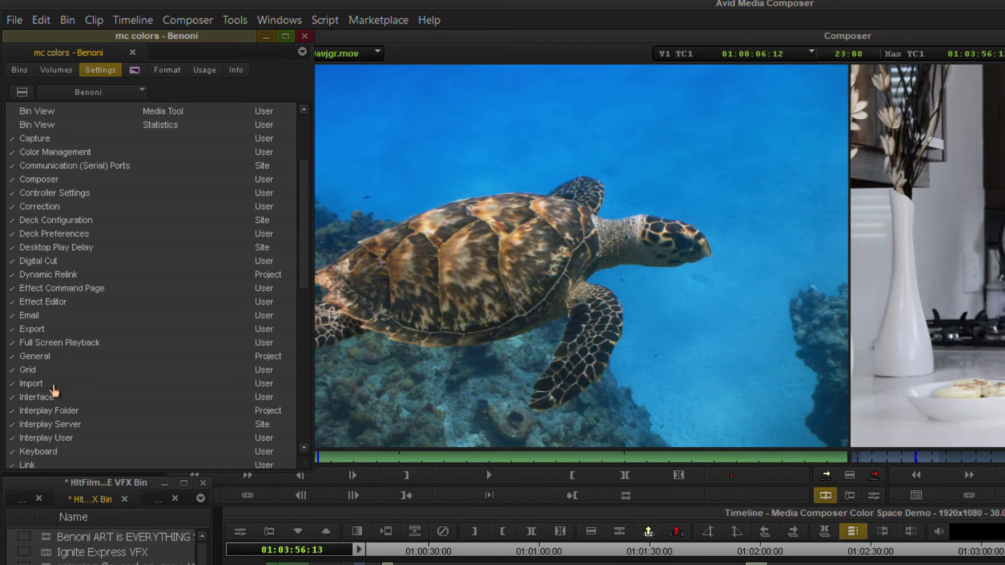
Turn off Source/Record colors in both the Composer and the Timeline in the Interface settings
double_click(41, 399)
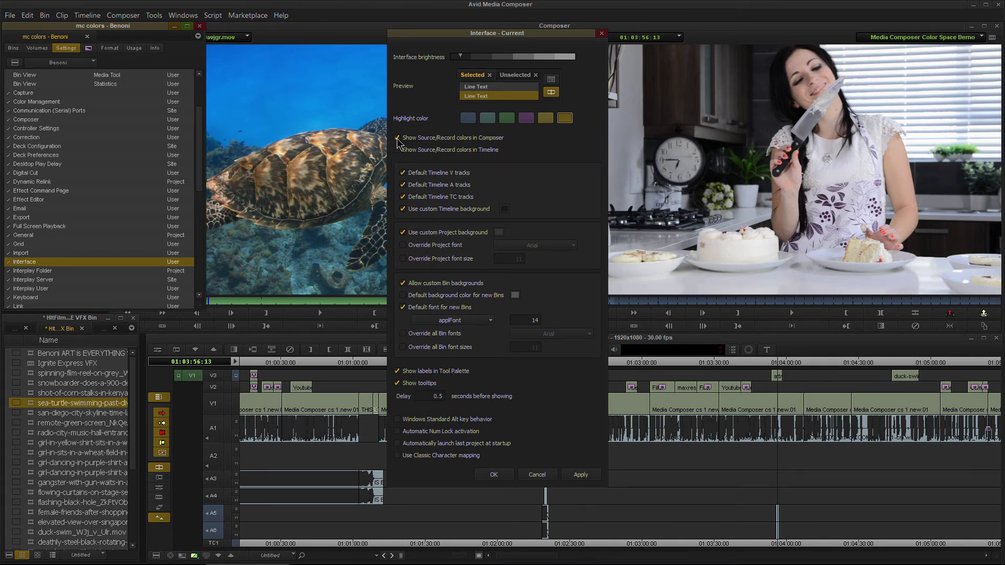
left_click(577, 475)
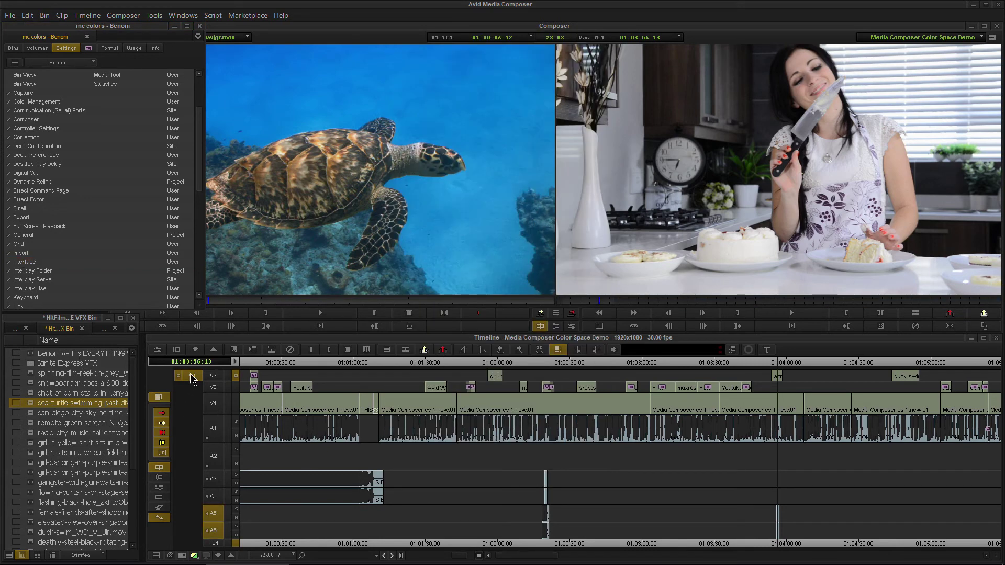
Patch source V1 to record track V1, and park the turtle clip at 01:00:17:09 and the sequence at 01:03:42:14
left_click_drag(191, 375, 208, 476)
left_click_drag(196, 377, 197, 408)
left_click(369, 300)
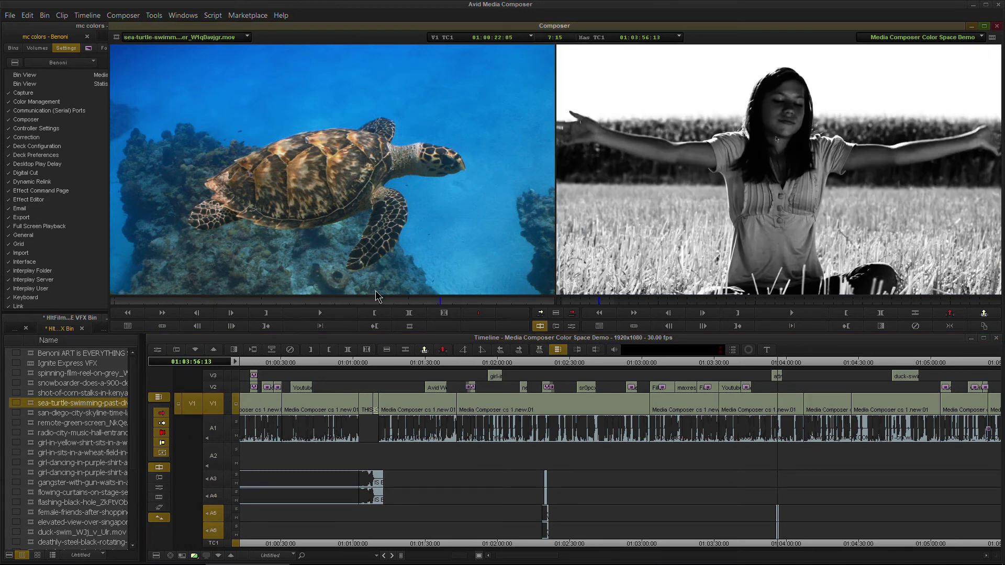
left_click(597, 302)
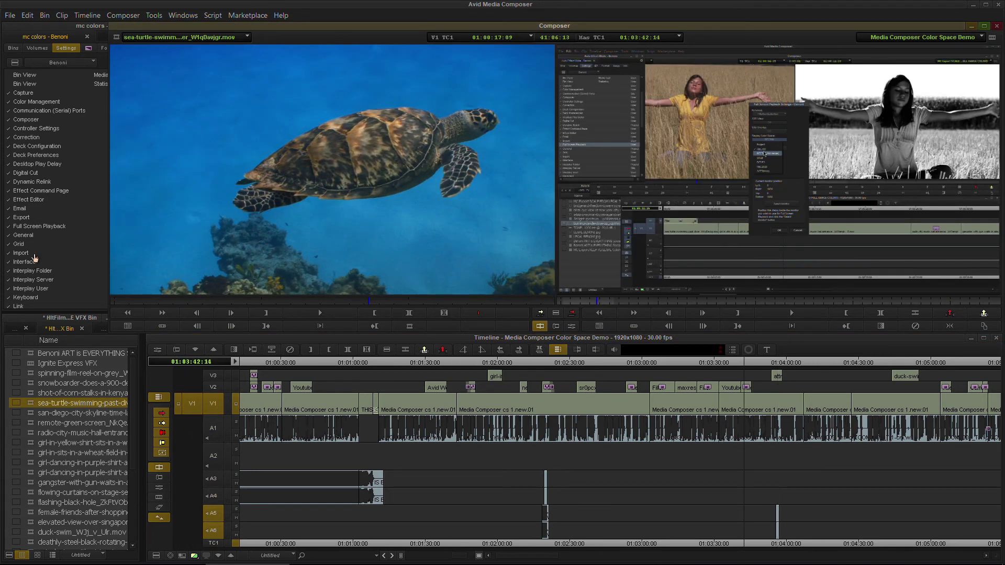
Turn Source/Record colors back on for both the Composer and the Timeline in the Interface settings
double_click(26, 263)
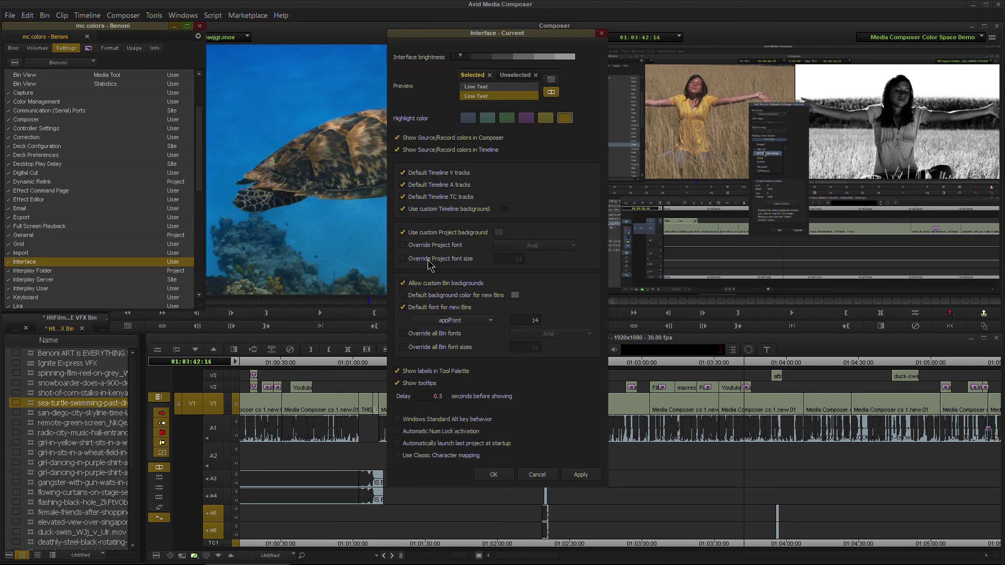
left_click(578, 474)
left_click(493, 475)
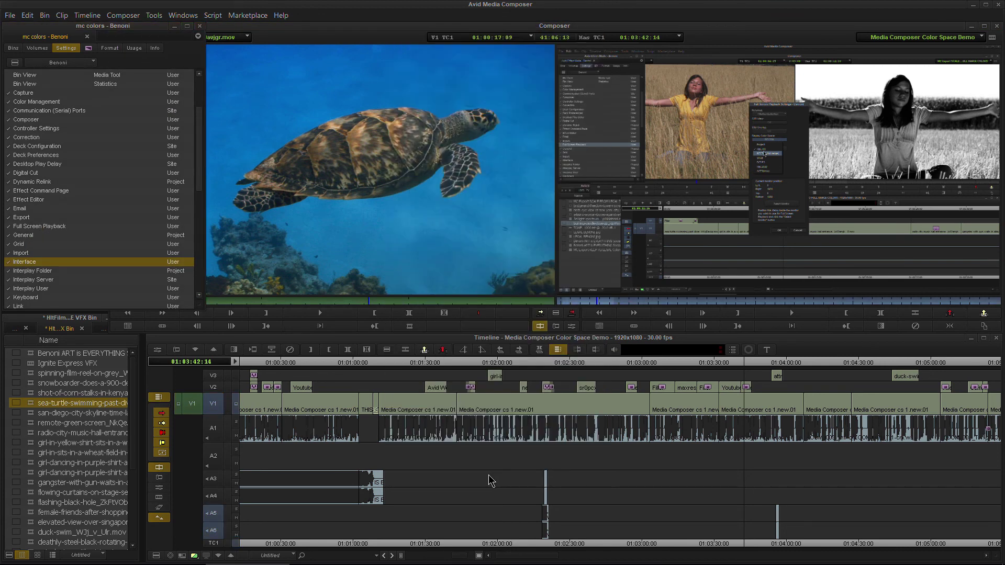